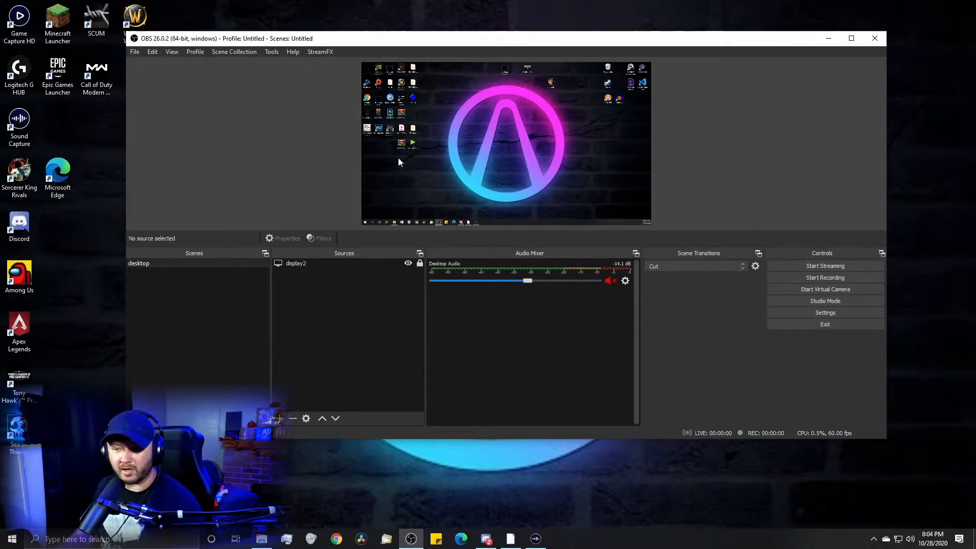
- Add a new scene named Bordered Camera
left_click(133, 418)
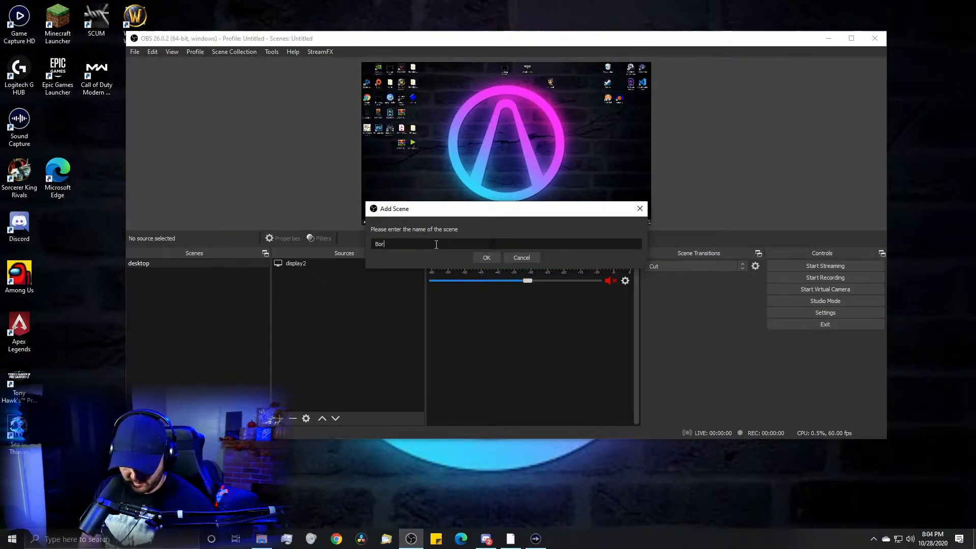
type("Bordered CamerA")
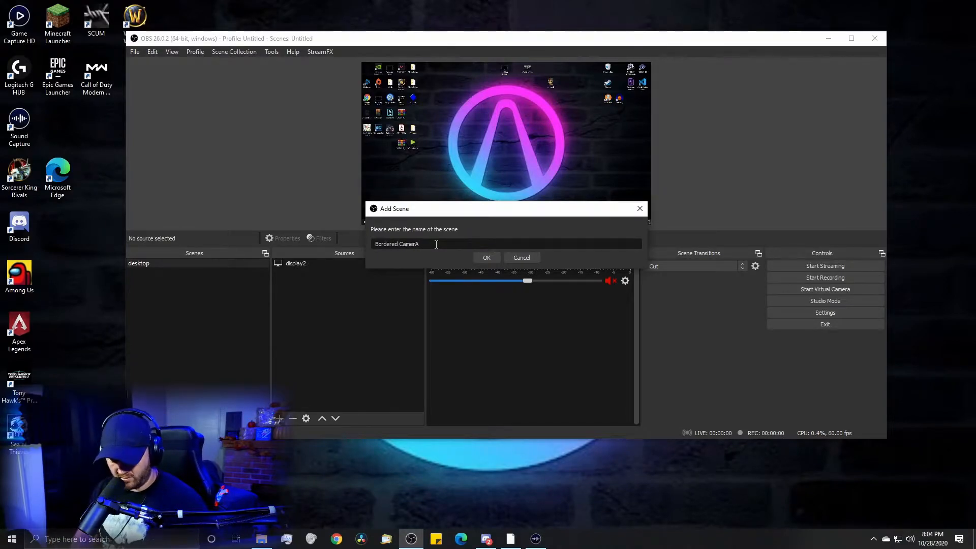
key("BackSpace")
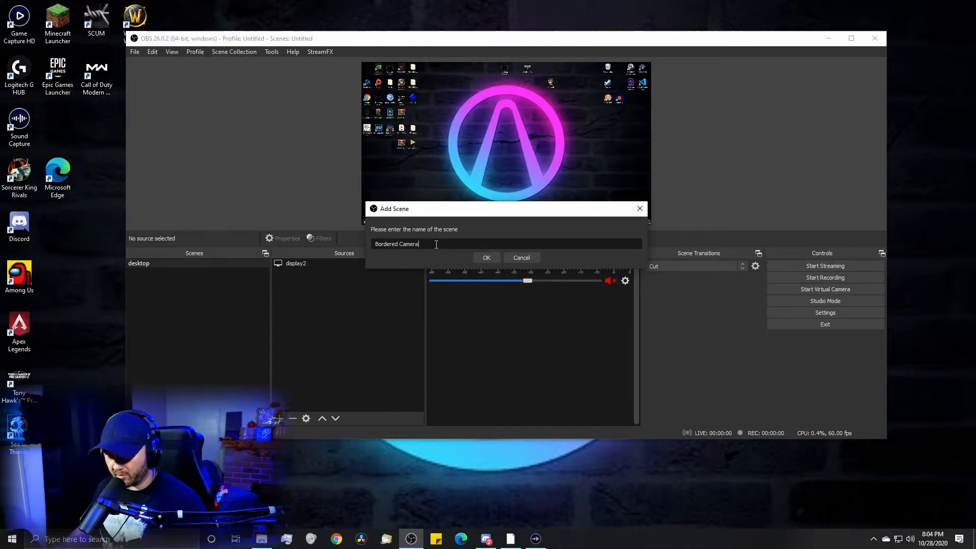
left_click(487, 258)
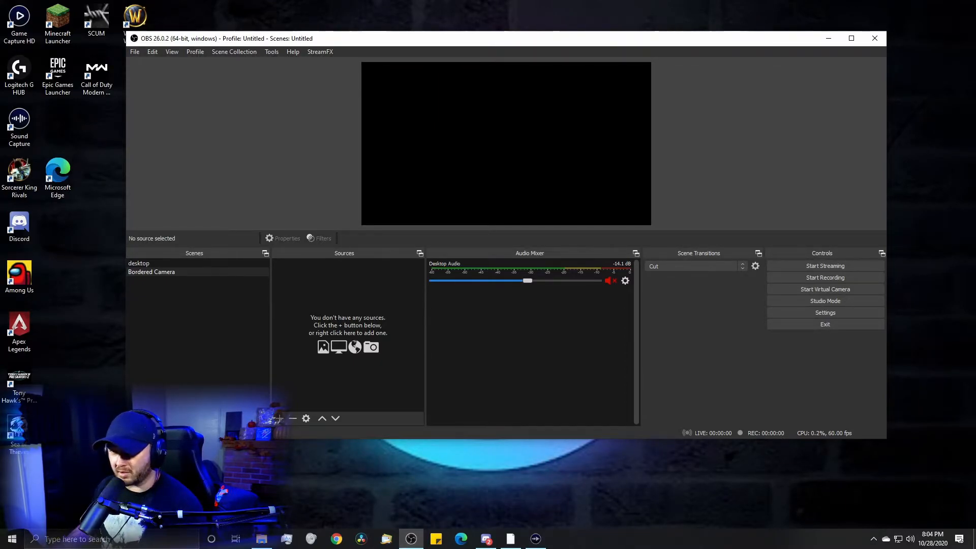
- Add the amusedf.jpg image from the desktop as a source in the Bordered Camera scene and view its properties
left_click_drag(0, 300, 325, 300)
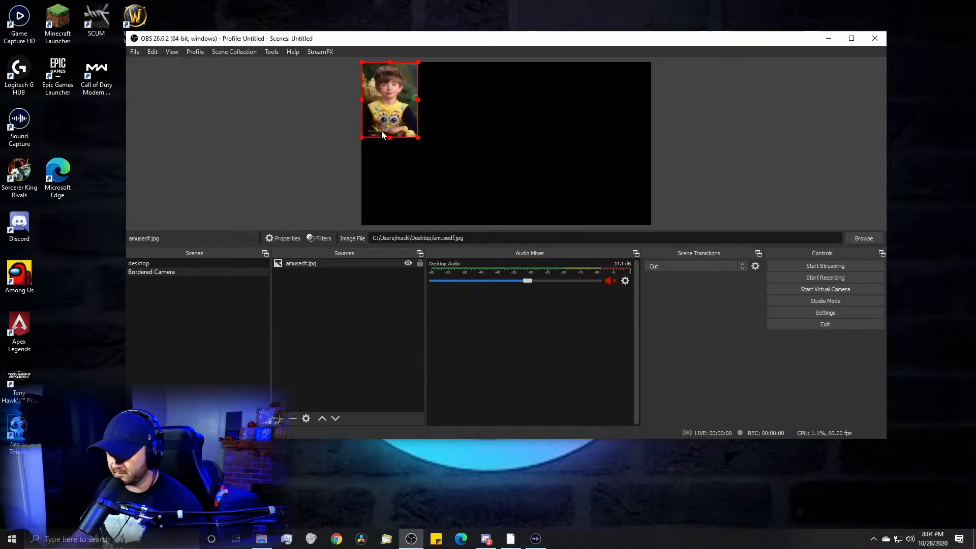
right_click(387, 116)
left_click(440, 446)
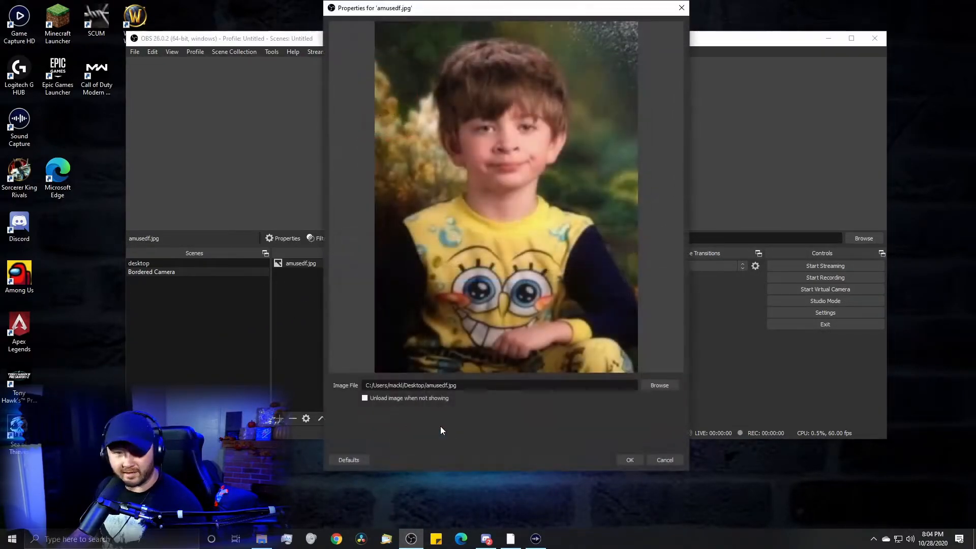
left_click(630, 459)
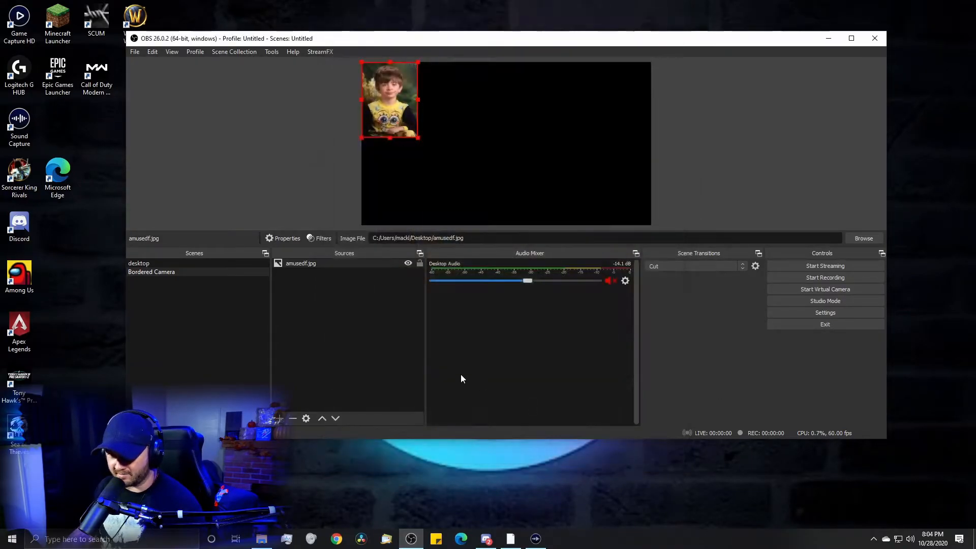
- Stretch the amusedf.jpg source to fill the screen with the Transform options
right_click(314, 265)
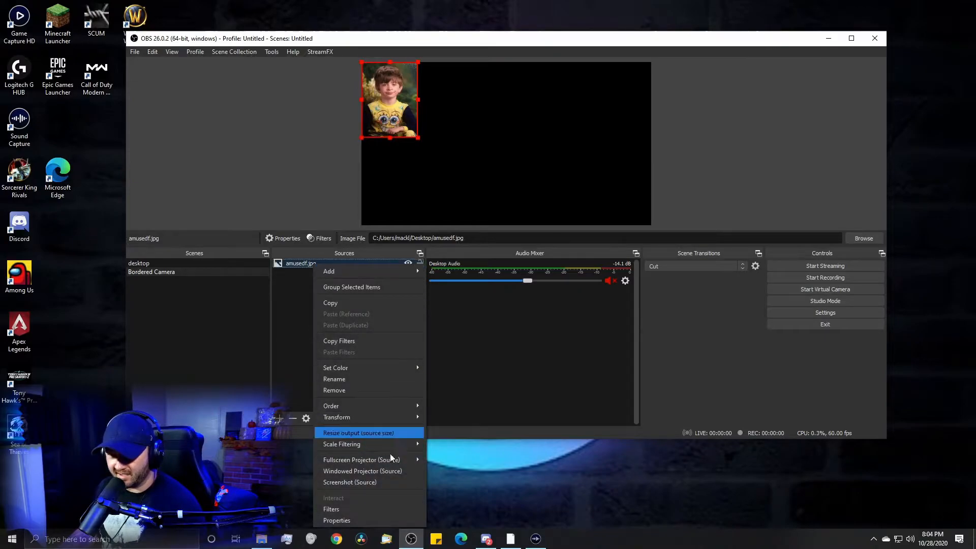
left_click(293, 330)
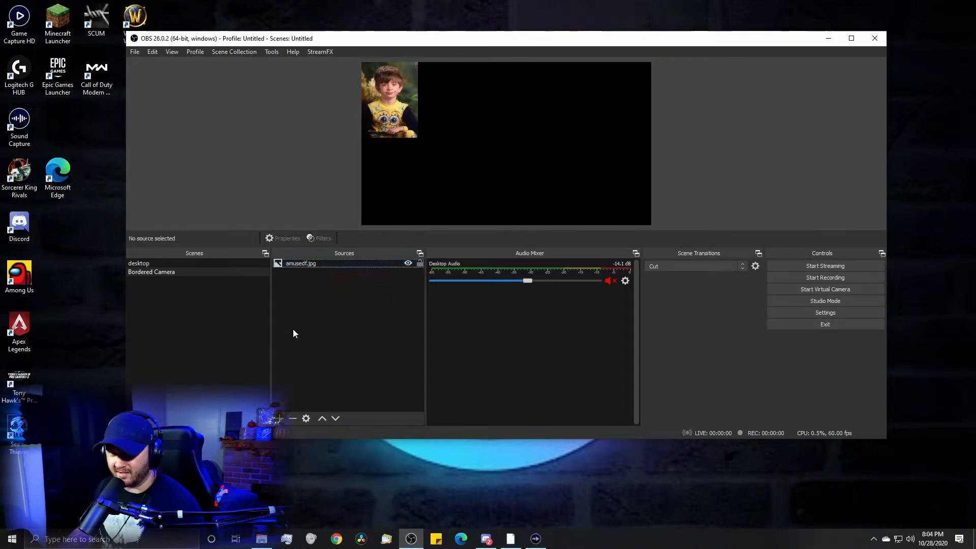
right_click(315, 266)
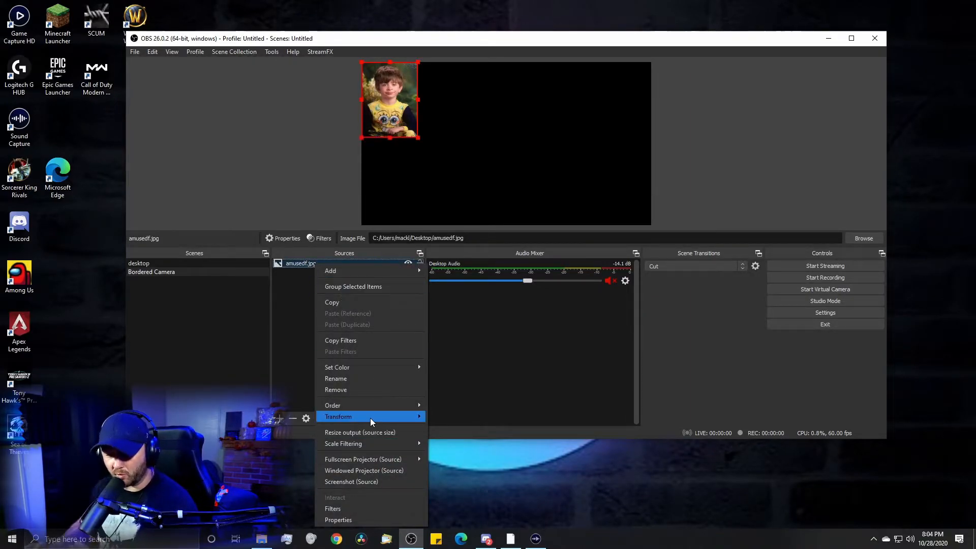
mouse_move(370, 417)
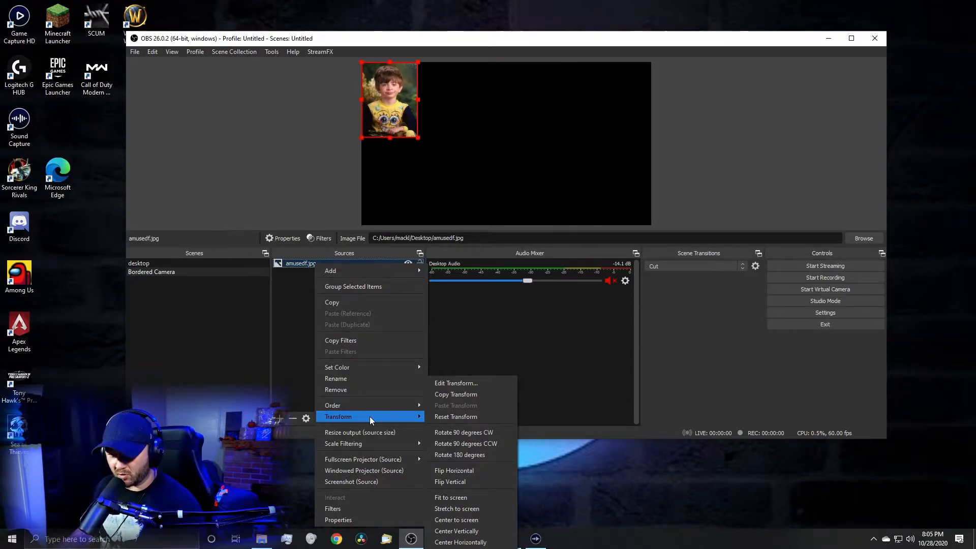
left_click(492, 511)
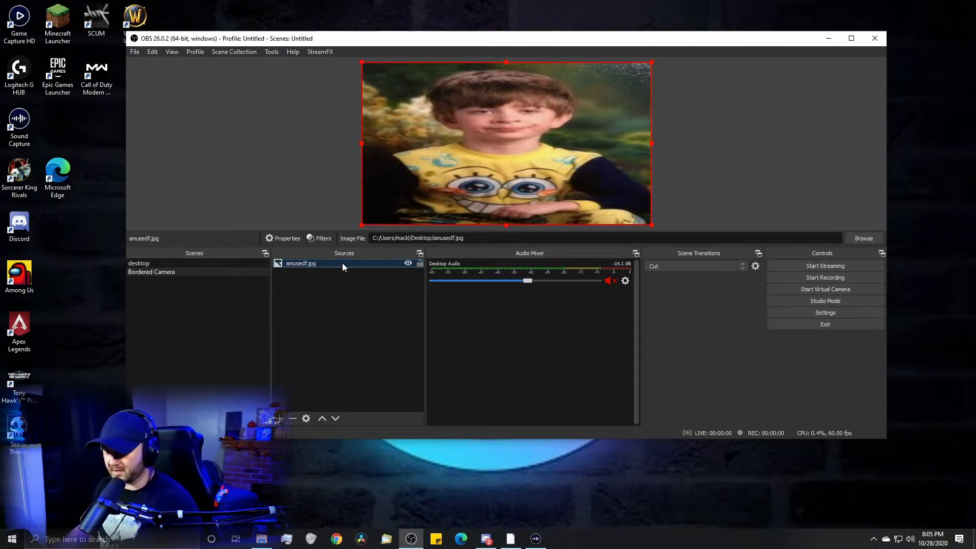
- Remove the amusedf.jpg source from the Bordered Camera scene
key("Delete")
left_click(536, 251)
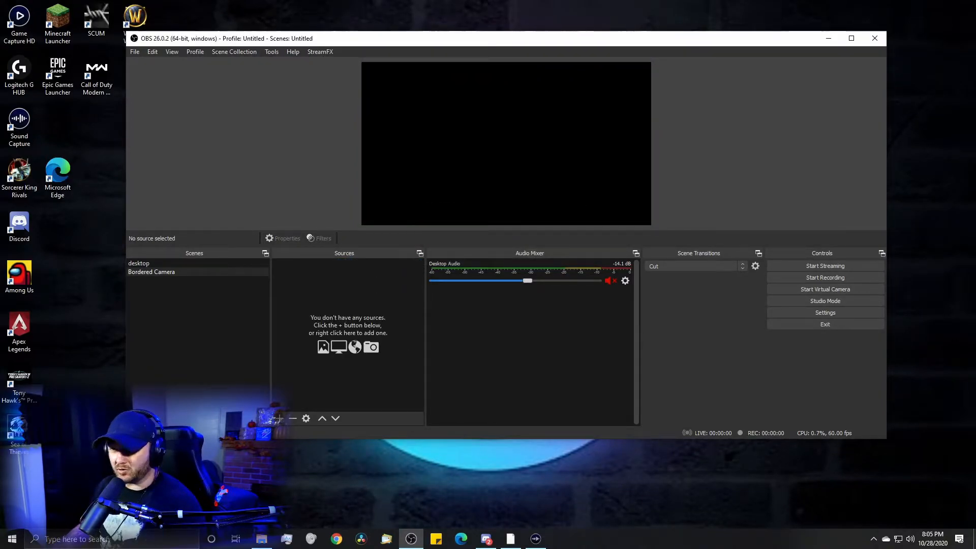
- Add the amusedf.jpg image to the empty Bordered Camera scene again and stretch it to fill the whole screen
left_click_drag(975, 289, 310, 286)
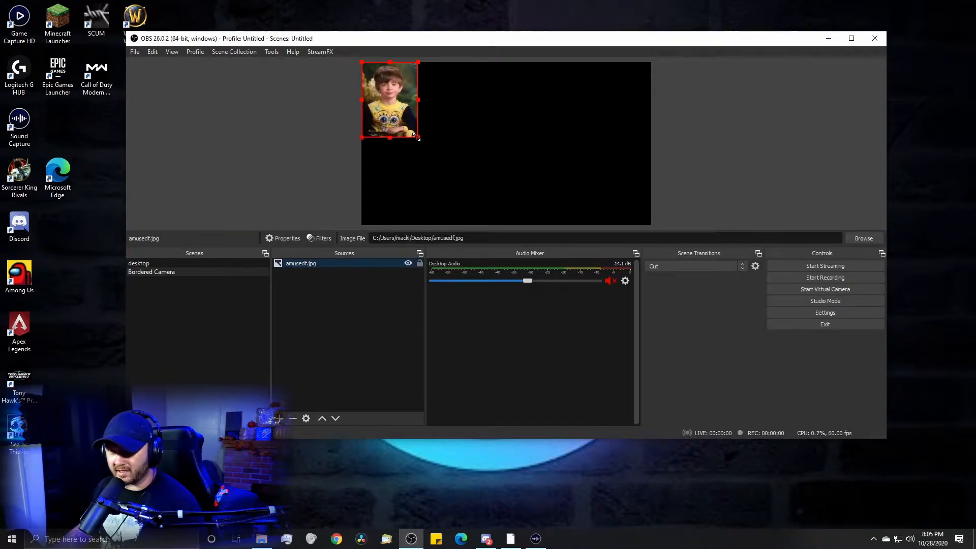
left_click_drag(417, 98, 450, 99)
left_click_drag(382, 118, 436, 143)
right_click(468, 161)
mouse_move(530, 382)
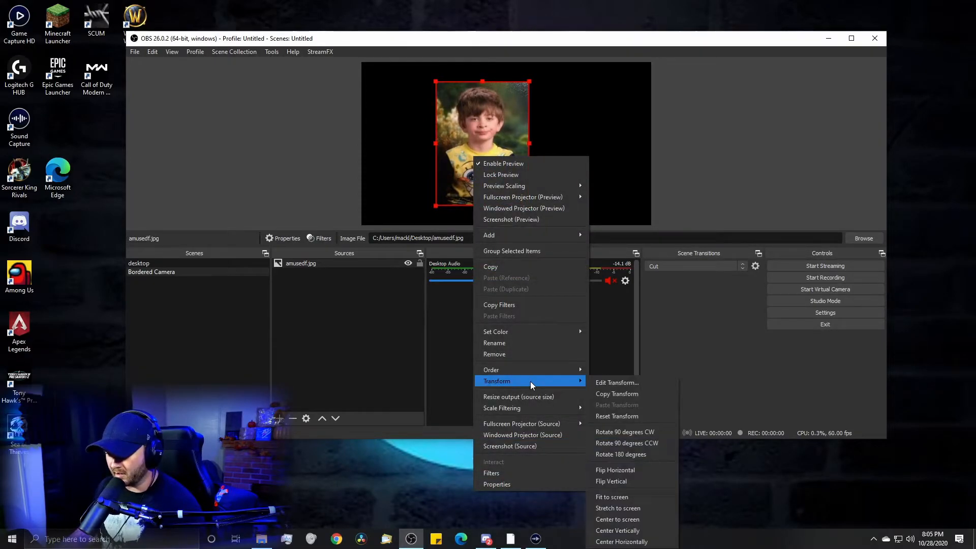
left_click(629, 508)
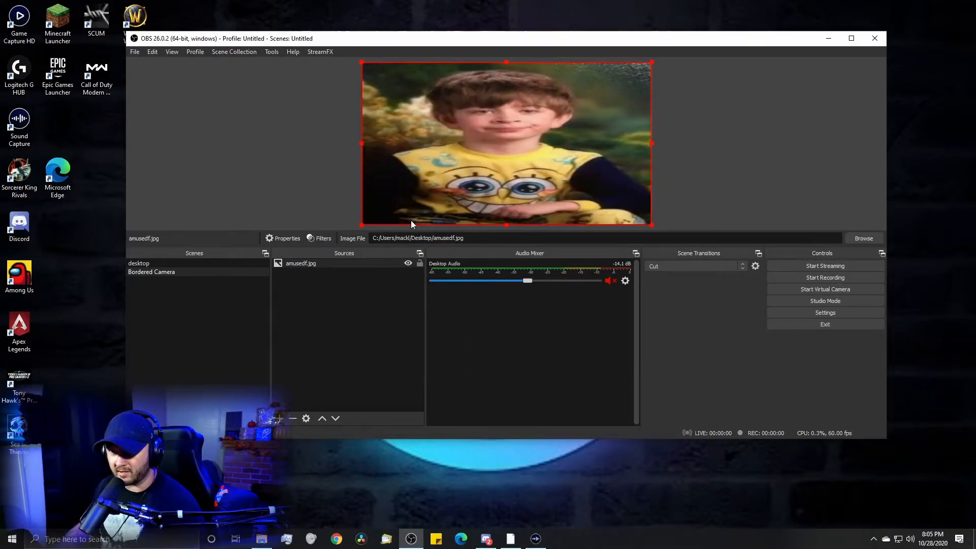
mouse_move(366, 143)
left_mouse_down()
mouse_move(535, 142)
mouse_move(366, 139)
left_mouse_up()
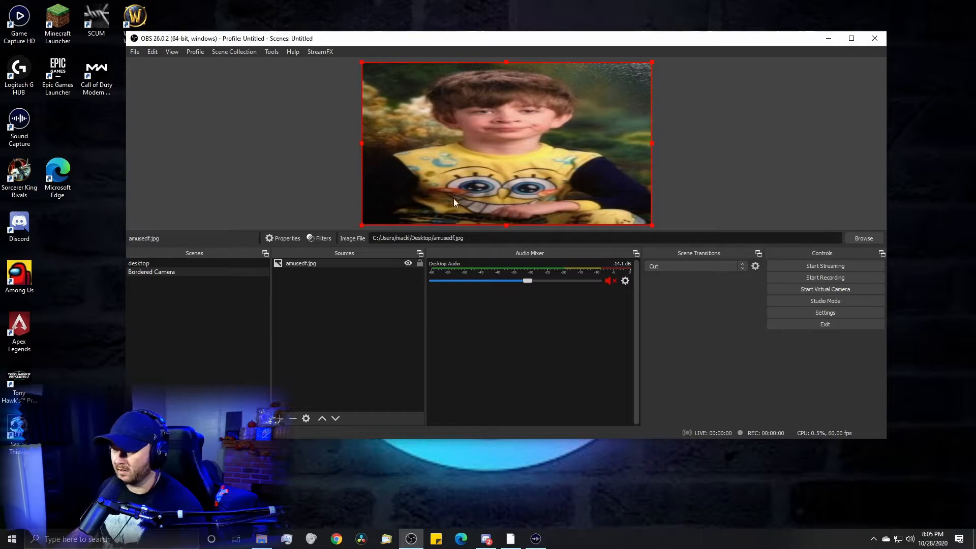
mouse_move(642, 145)
left_mouse_down()
mouse_move(452, 141)
mouse_move(652, 143)
left_mouse_up()
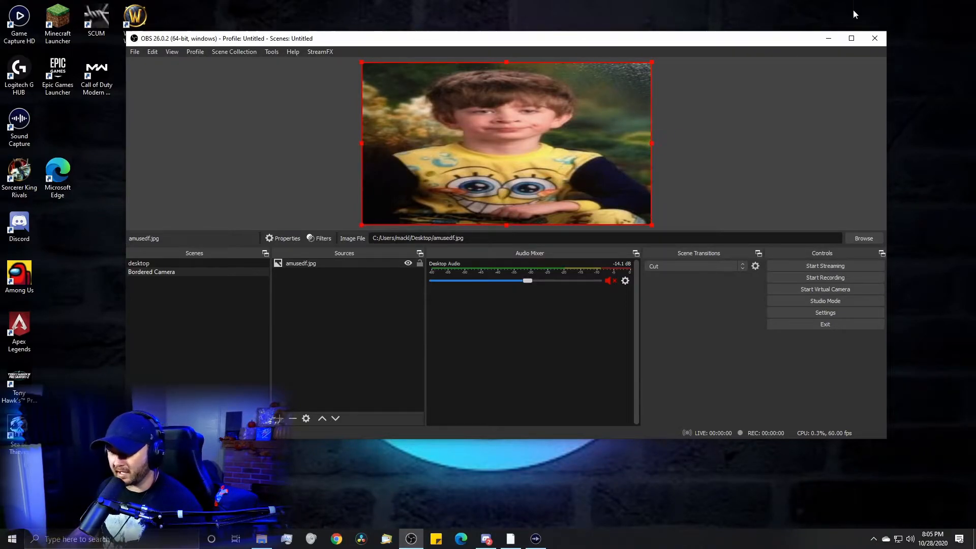
- Hide the amusedf.jpg source and lock it in the source list
left_click(420, 263)
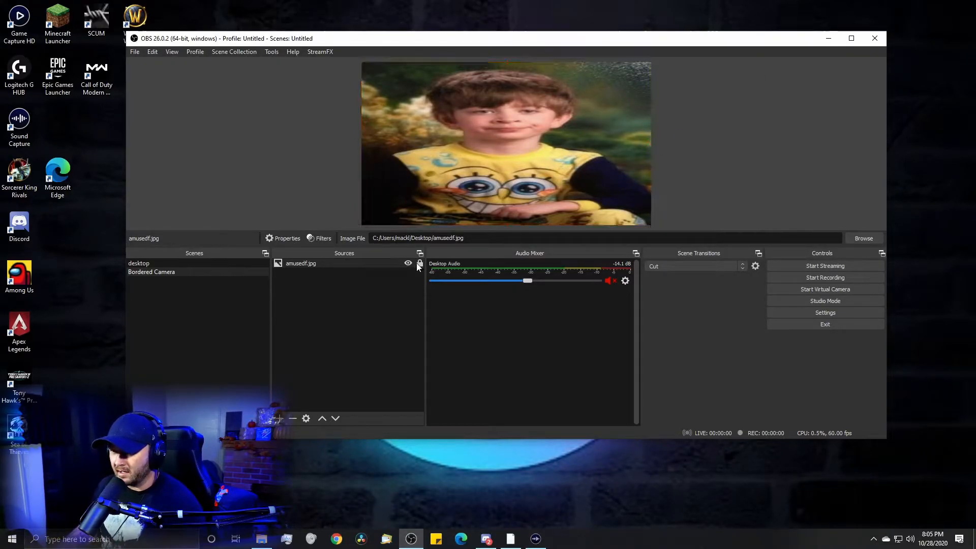
left_click(408, 264)
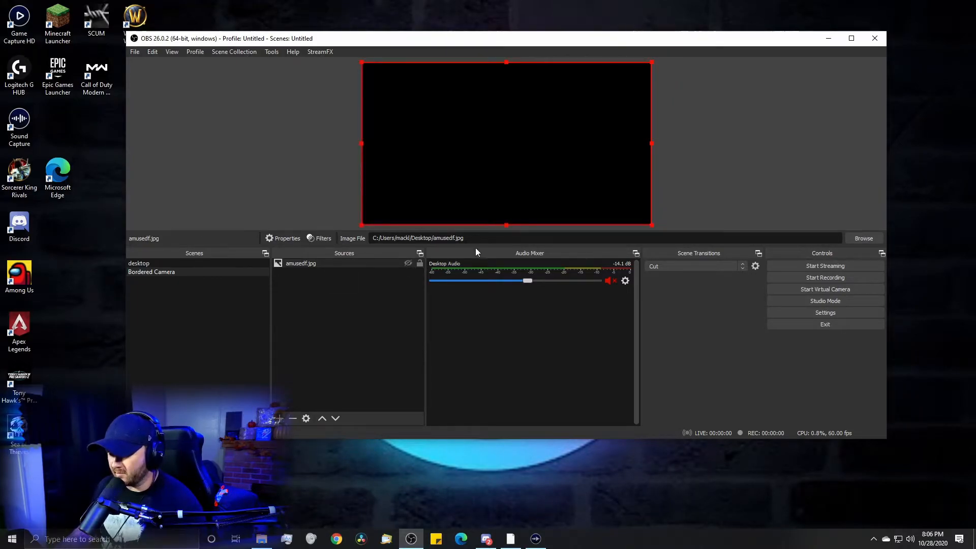
left_click(420, 263)
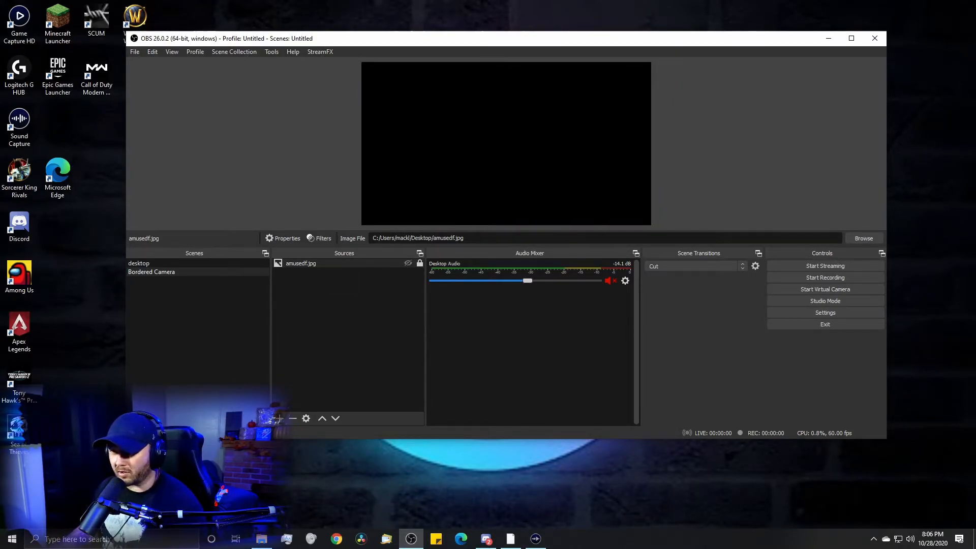
- Add the JoshJag Frame.webm video above the image and set it to loop in its properties
left_click_drag(624, 268, 312, 297)
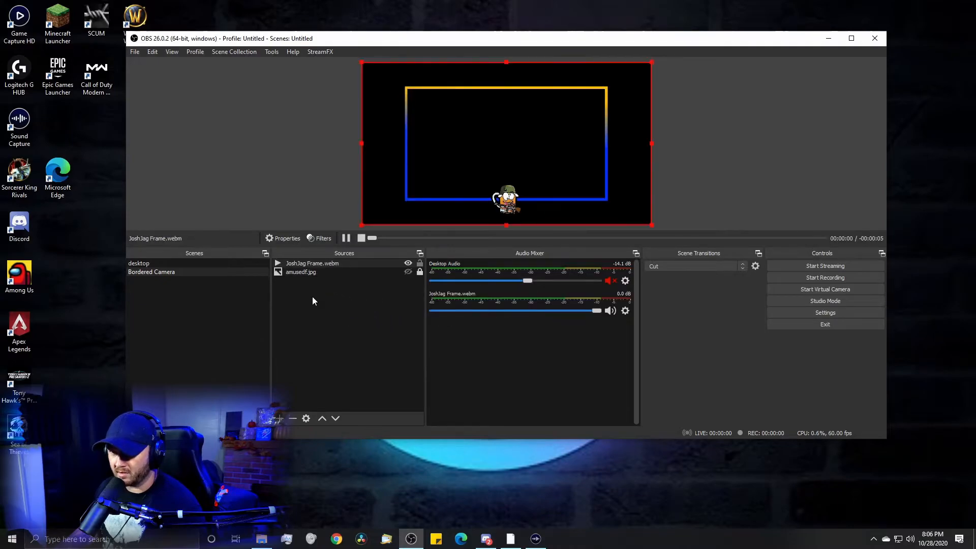
right_click(349, 265)
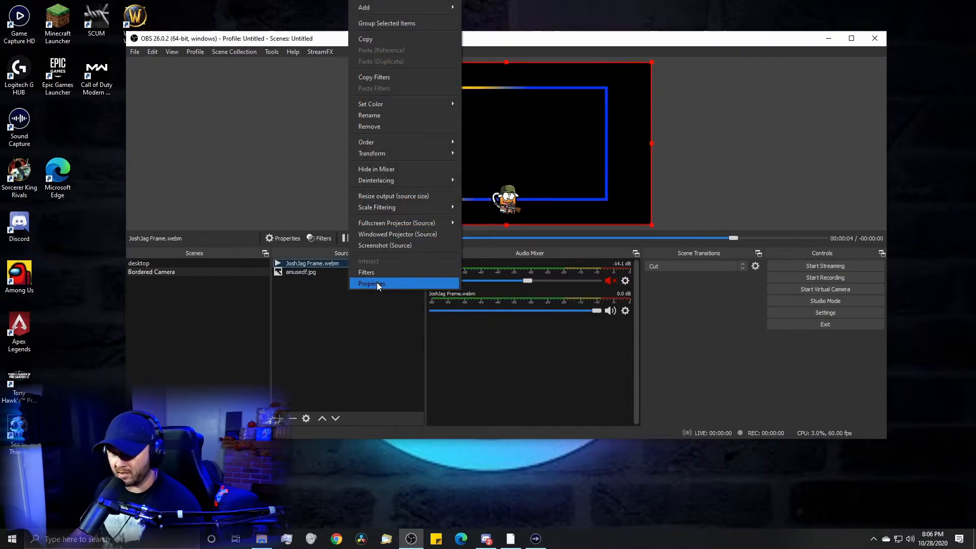
left_click(377, 283)
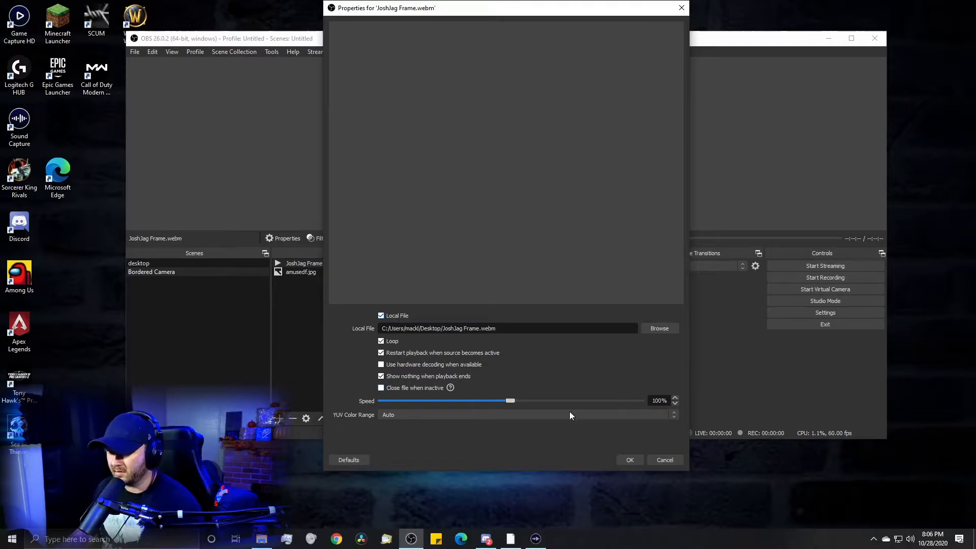
left_click(630, 460)
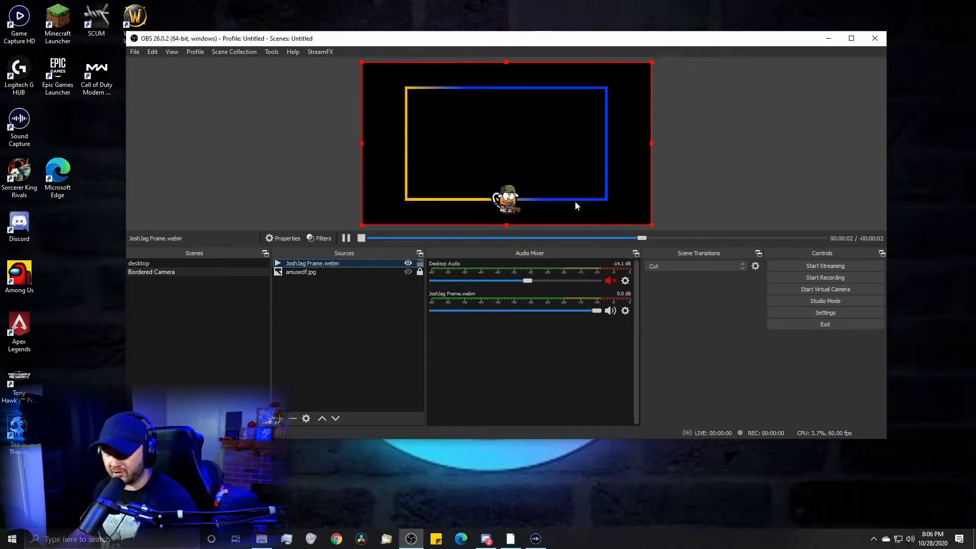
- Make the amusedf.jpg source visible and unlock it, and lock the JoshJag Frame.webm source
left_click(408, 272)
left_click(364, 272)
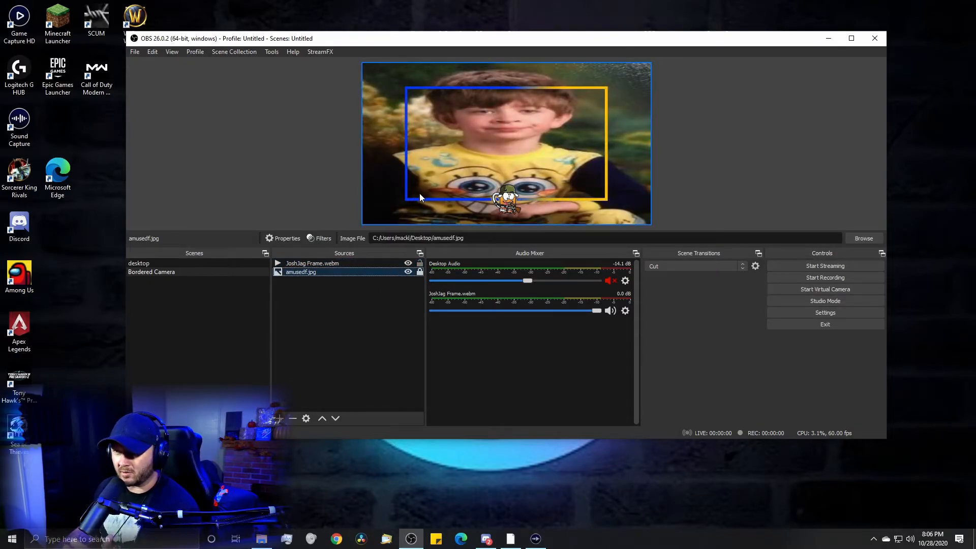
left_click(380, 262)
left_click(428, 237)
left_click(421, 274)
mouse_move(448, 175)
left_mouse_down()
mouse_move(413, 192)
mouse_move(438, 168)
mouse_move(447, 174)
left_mouse_up()
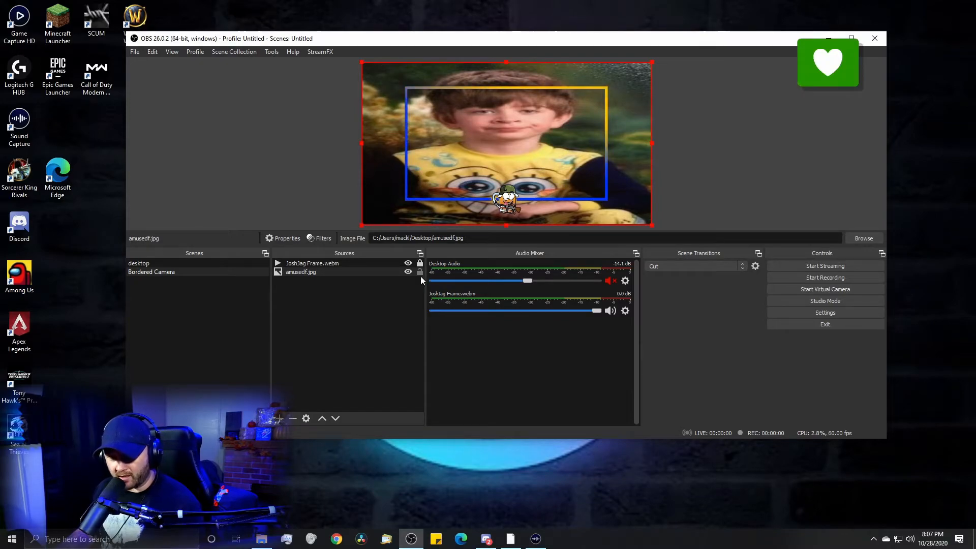
- Resize the amusedf.jpg image so its edges fit inside the animated frame border, and lock the source
left_click_drag(362, 224, 405, 200)
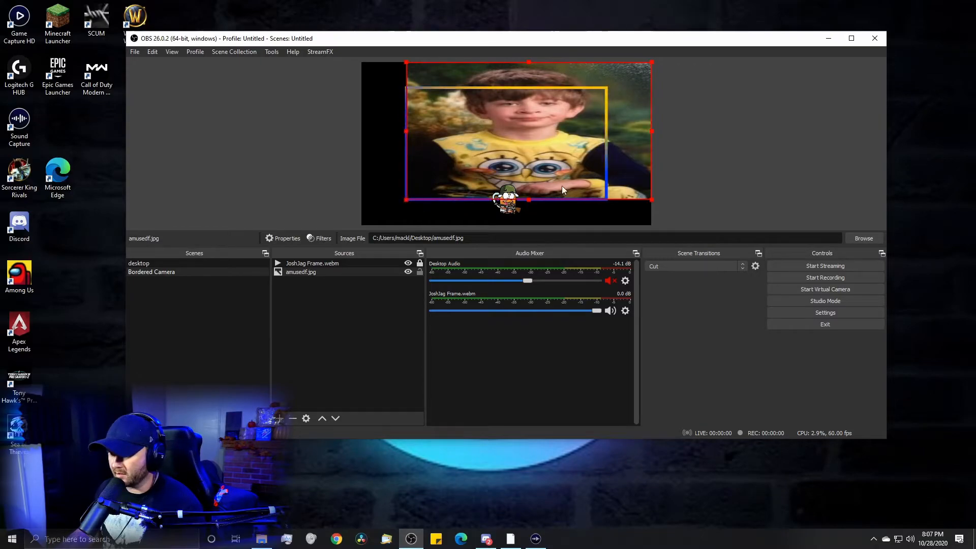
left_click_drag(651, 200, 608, 200)
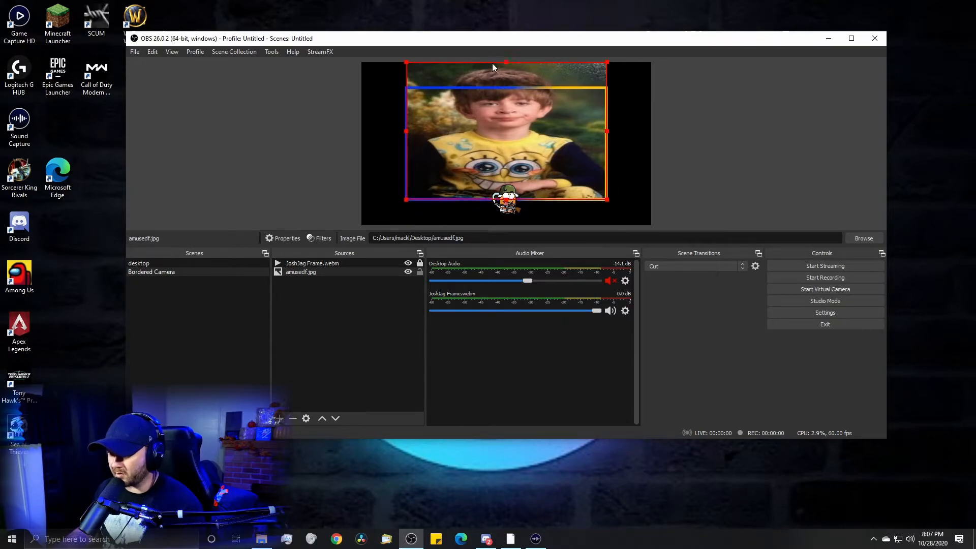
left_click_drag(507, 62, 505, 87)
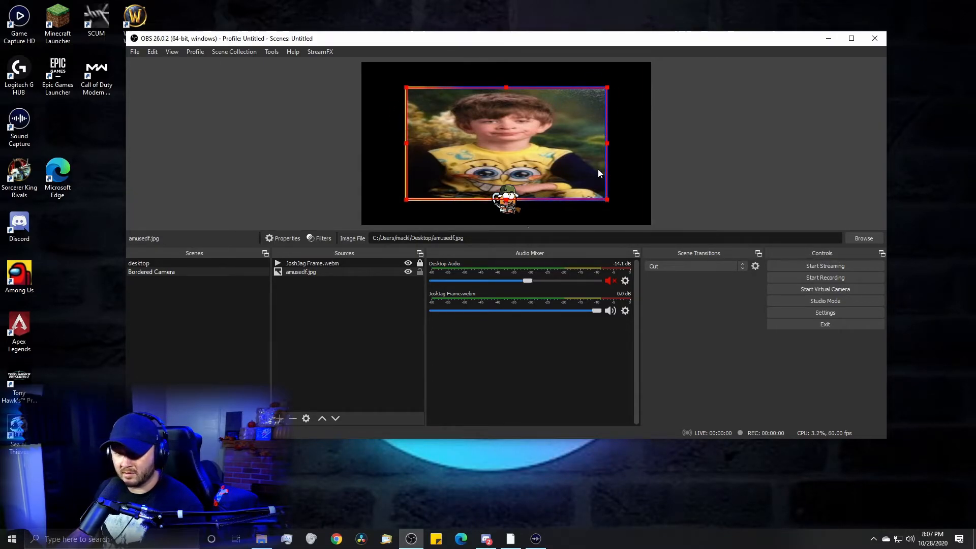
left_click(419, 272)
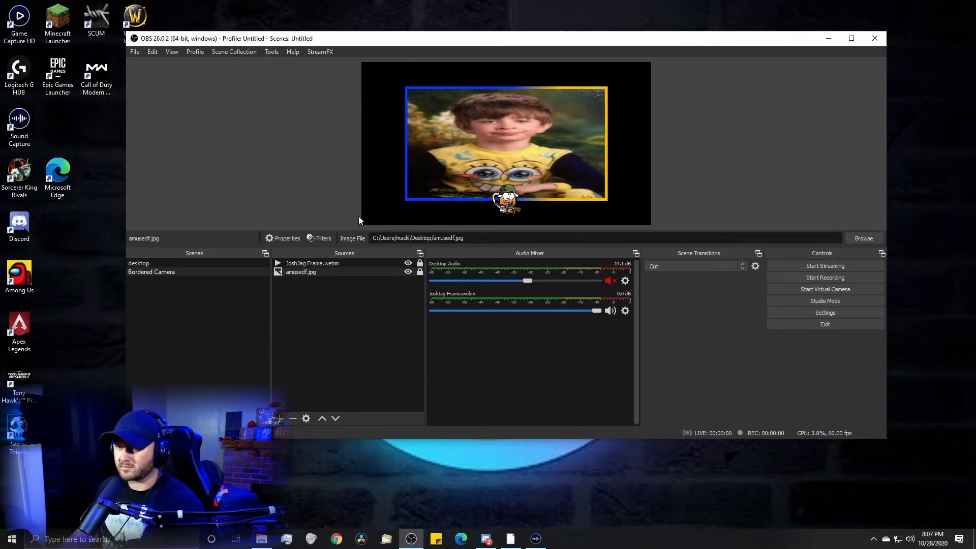
- Add the existing Bordered Camera scene as a visible source in the desktop scene
left_click(154, 264)
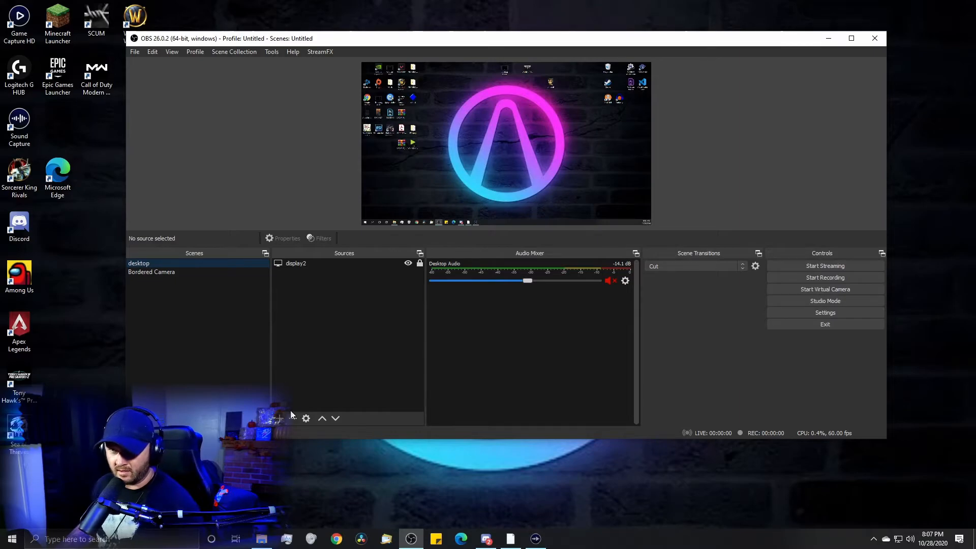
left_click(278, 419)
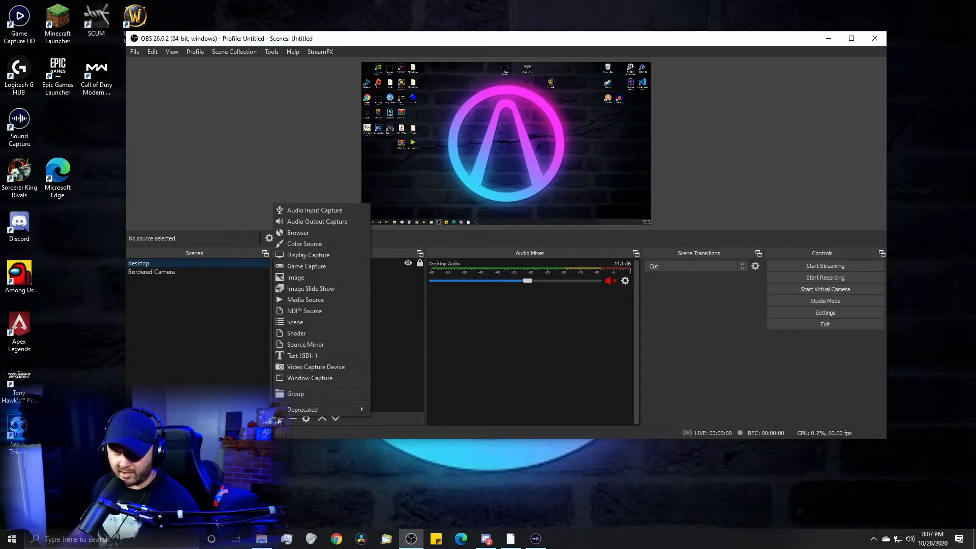
left_click(300, 323)
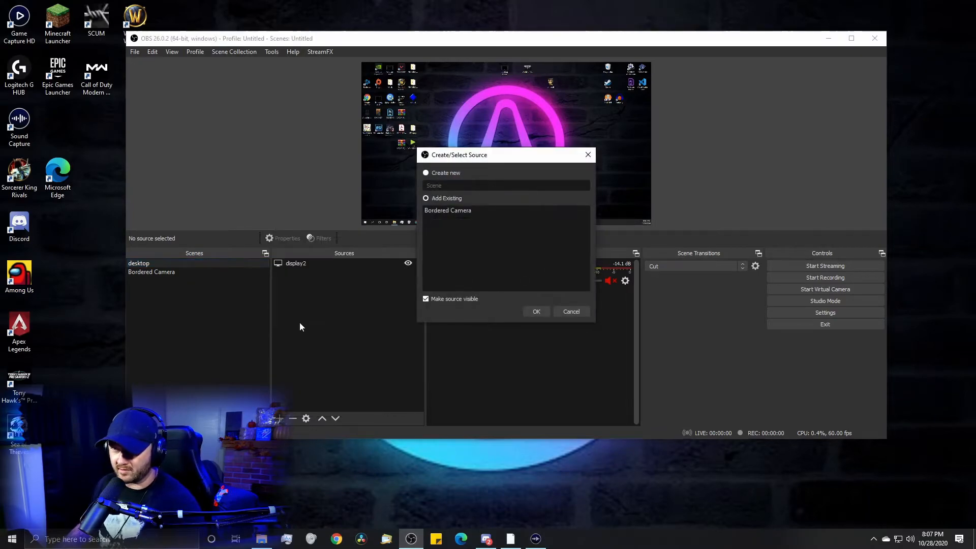
left_click(446, 212)
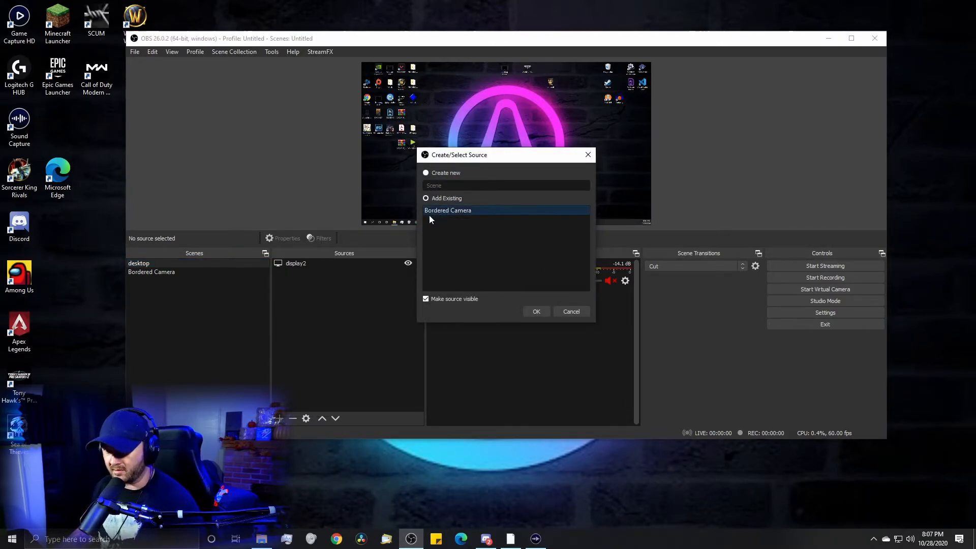
left_click(537, 312)
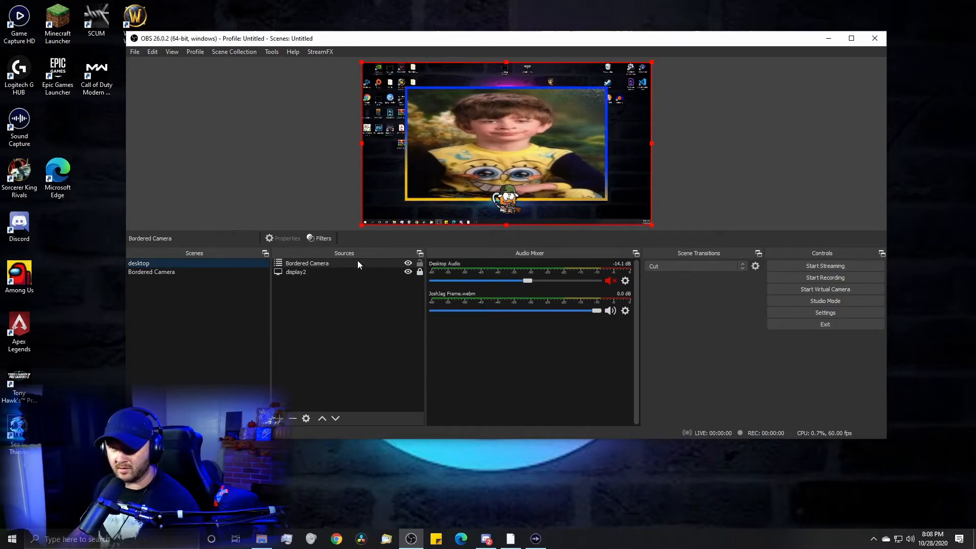
- Scale the nested Bordered Camera source down to under half the canvas width and place it in the canvas's lower-left corner
left_click_drag(361, 225, 489, 119)
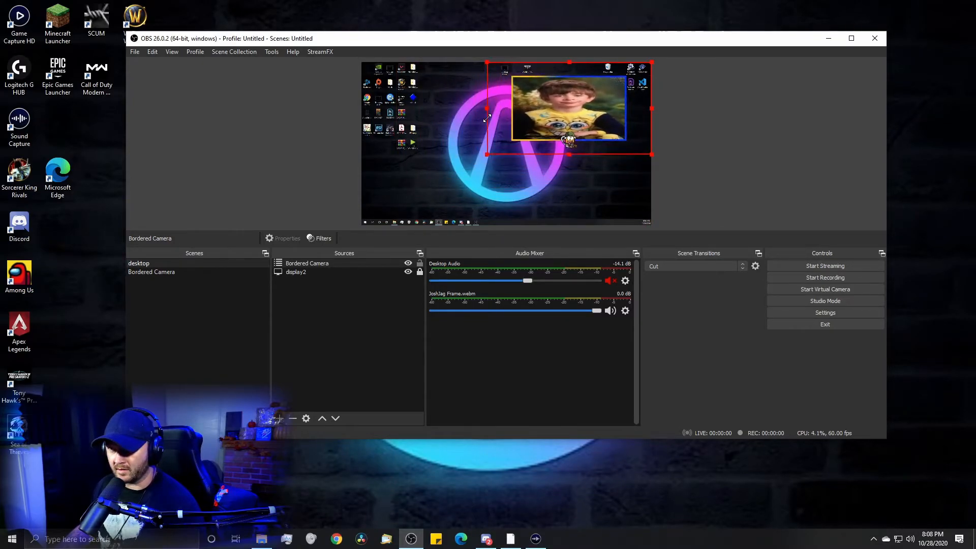
left_click_drag(557, 120, 512, 153)
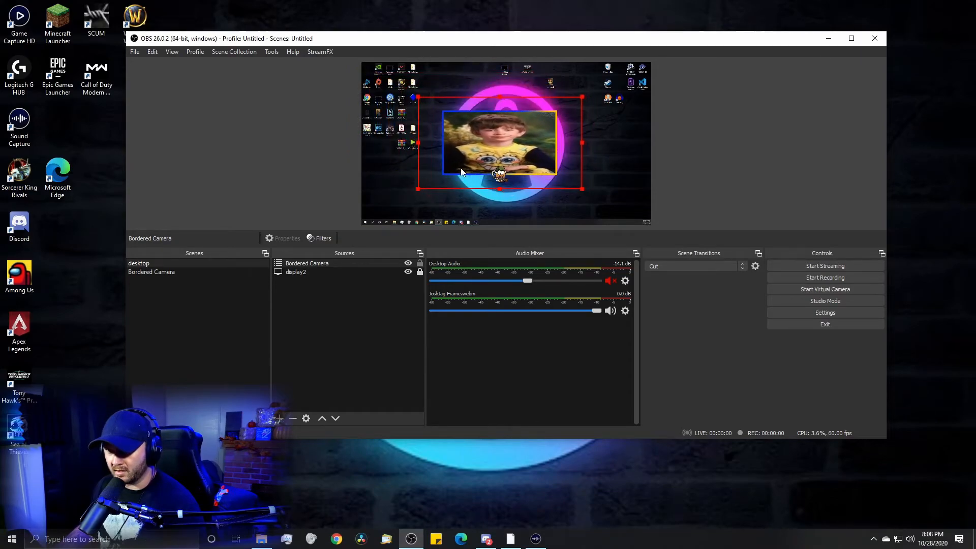
left_click_drag(419, 187, 460, 165)
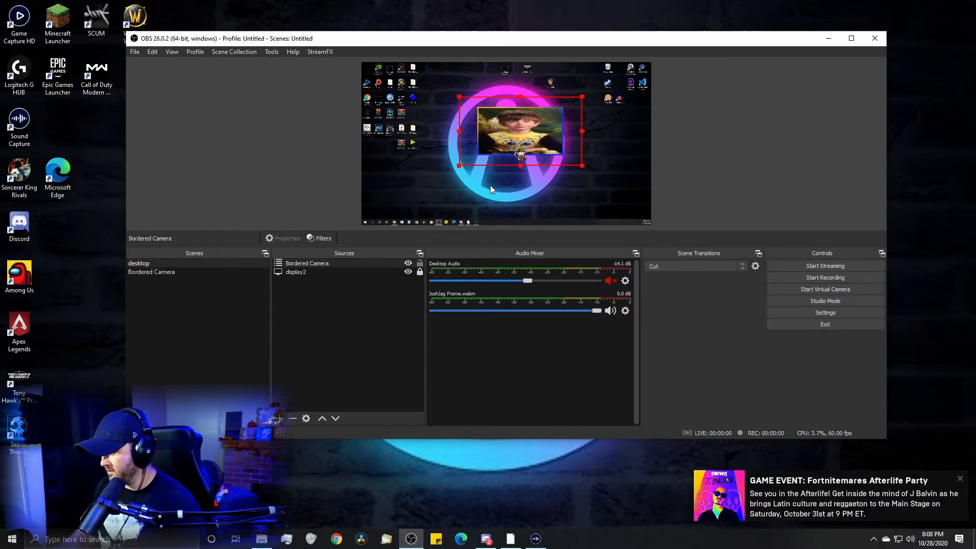
left_click(960, 479)
left_click_drag(542, 139, 447, 196)
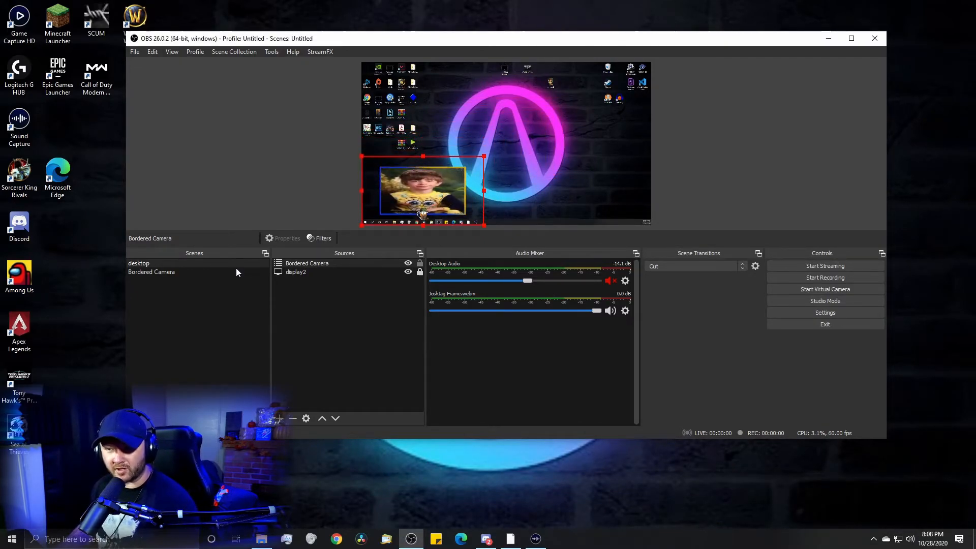
- In the Bordered Camera scene, replace amusedf.jpg with World_of_warcraft_rogue_1920x1200.jpg from the Windows desktop, ordered below JoshJag Frame.webm
left_click(202, 273)
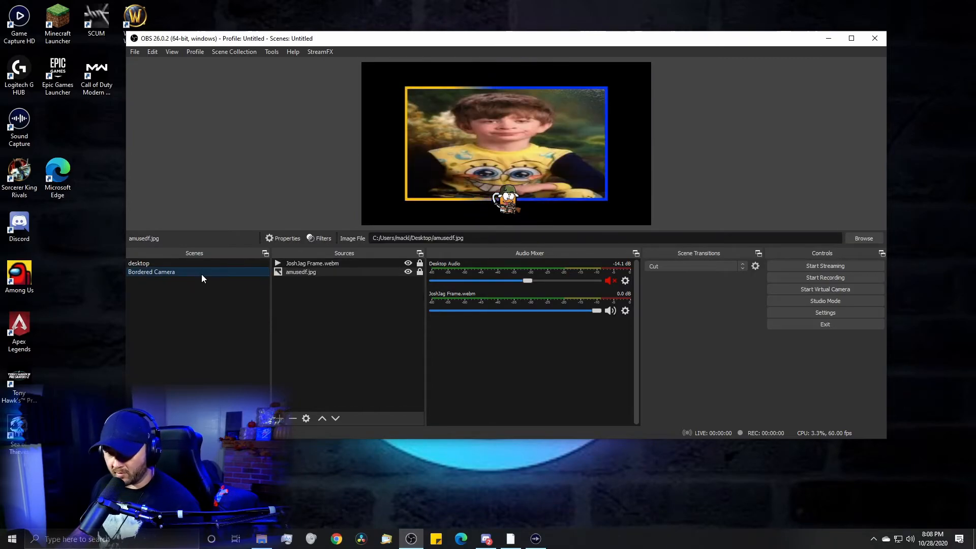
left_click(367, 272)
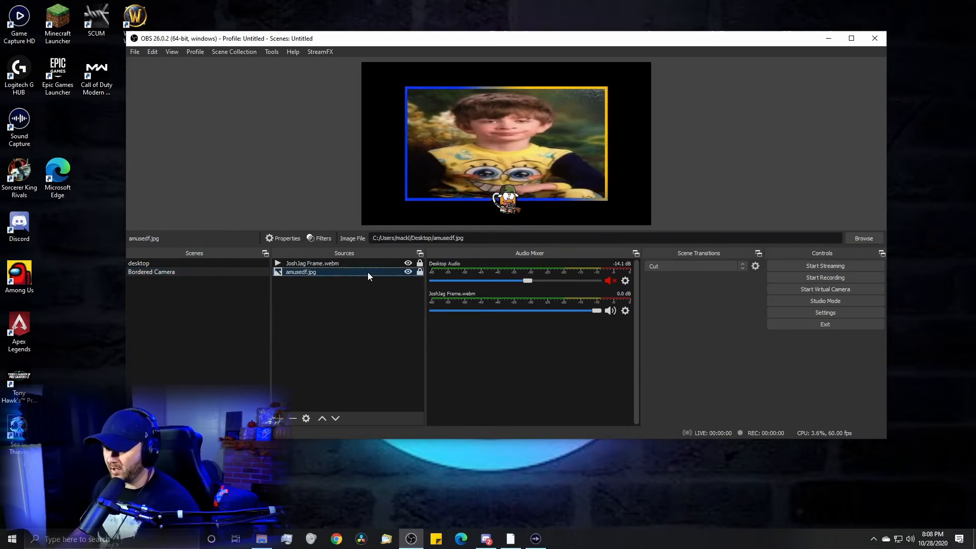
key("Delete")
left_click(538, 254)
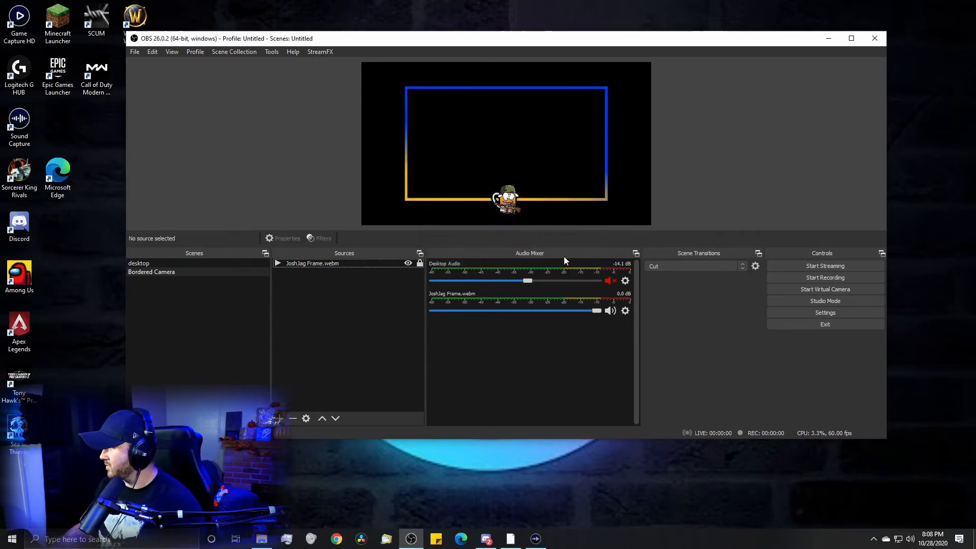
left_click_drag(488, 457, 298, 319)
left_click_drag(337, 263, 331, 287)
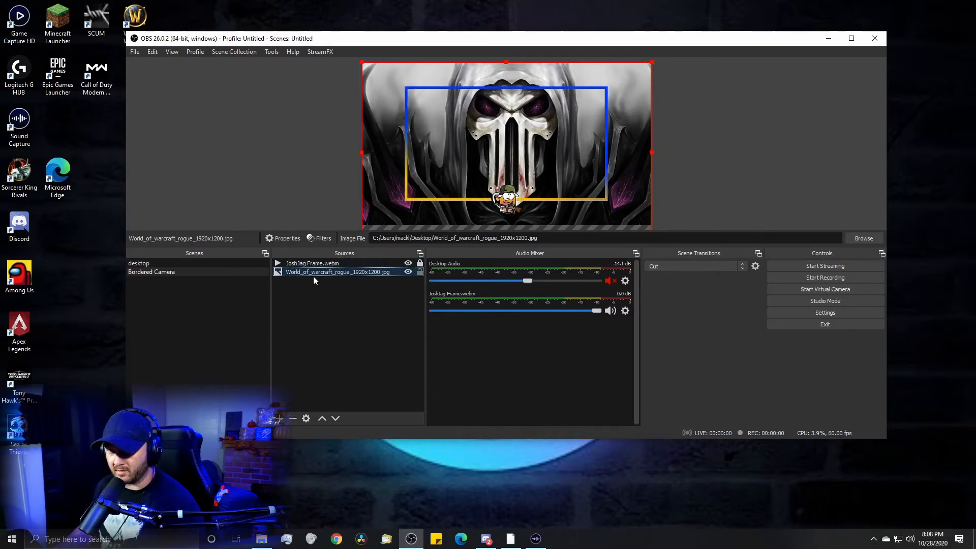
- Apply the Stretch to screen transform to the World_of_warcraft_rogue_1920x1200.jpg source
right_click(343, 273)
mouse_move(395, 429)
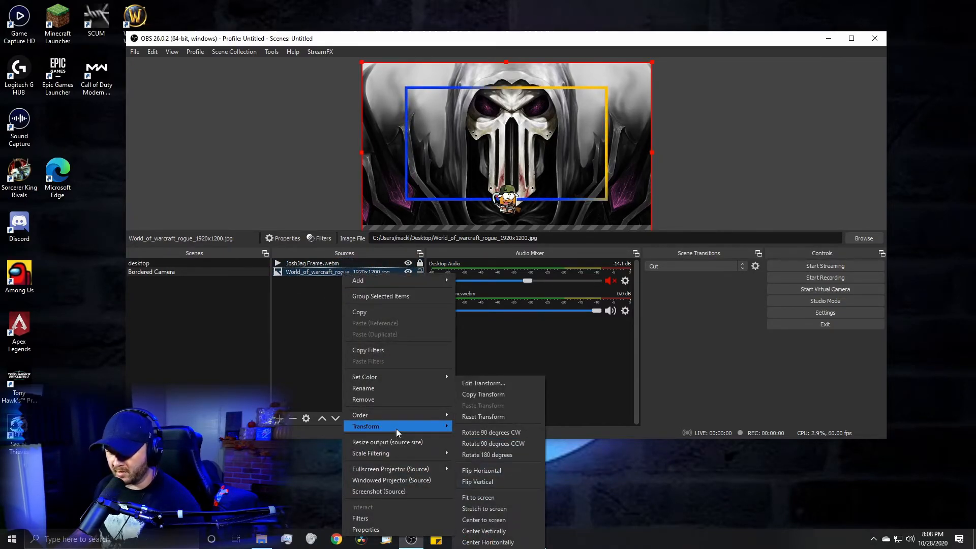
left_click(507, 510)
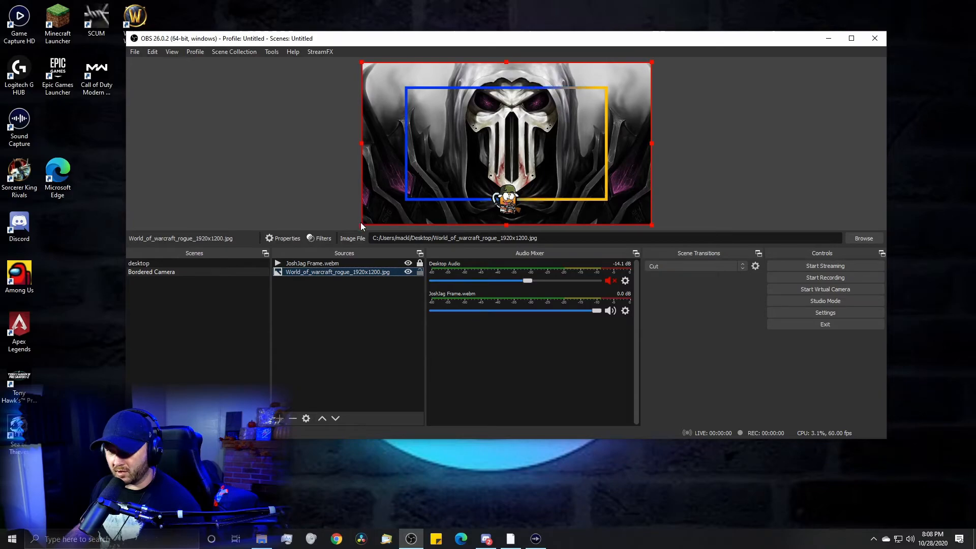
- Resize the World_of_warcraft_rogue_1920x1200.jpg image so its edges fit the animated frame border, and lock the source
left_click_drag(362, 224, 406, 199)
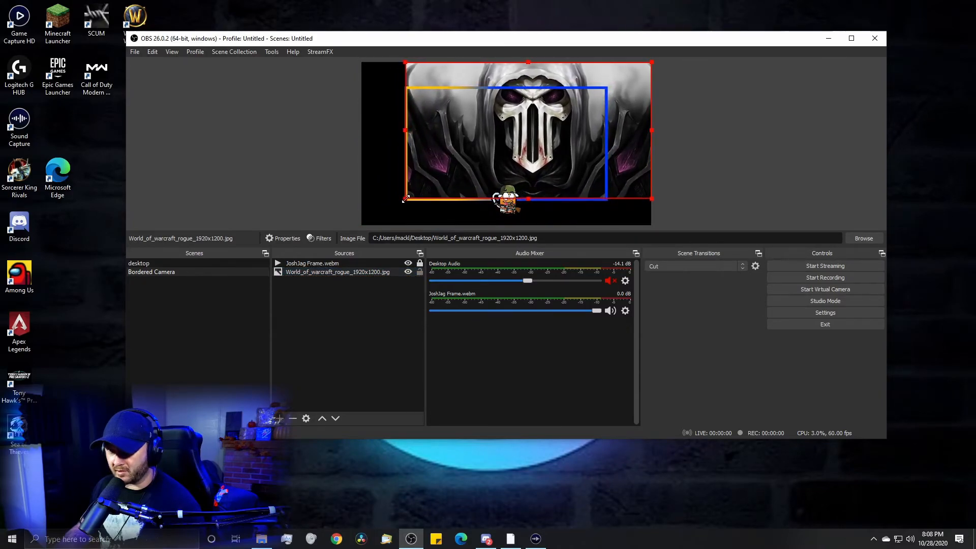
left_click_drag(652, 199, 605, 199)
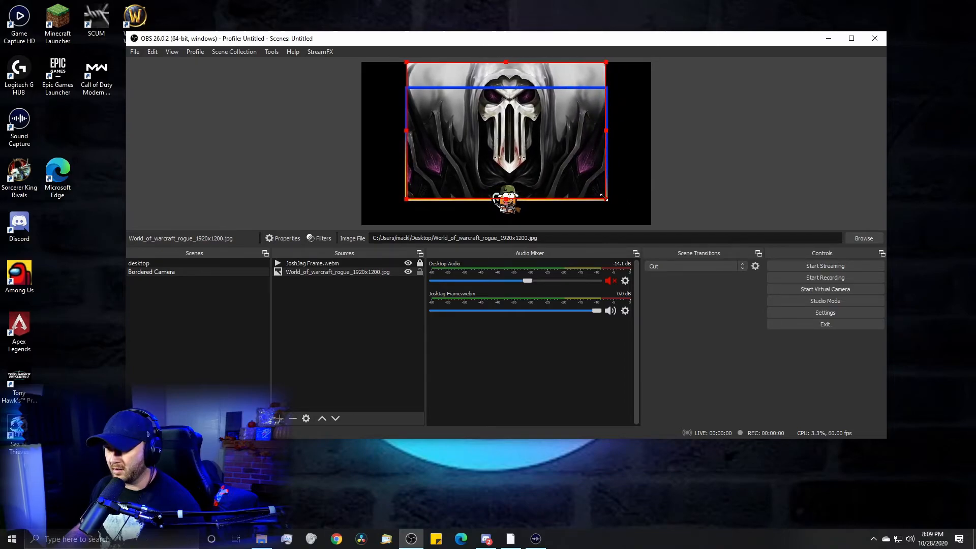
left_click_drag(505, 62, 505, 87)
left_click(420, 272)
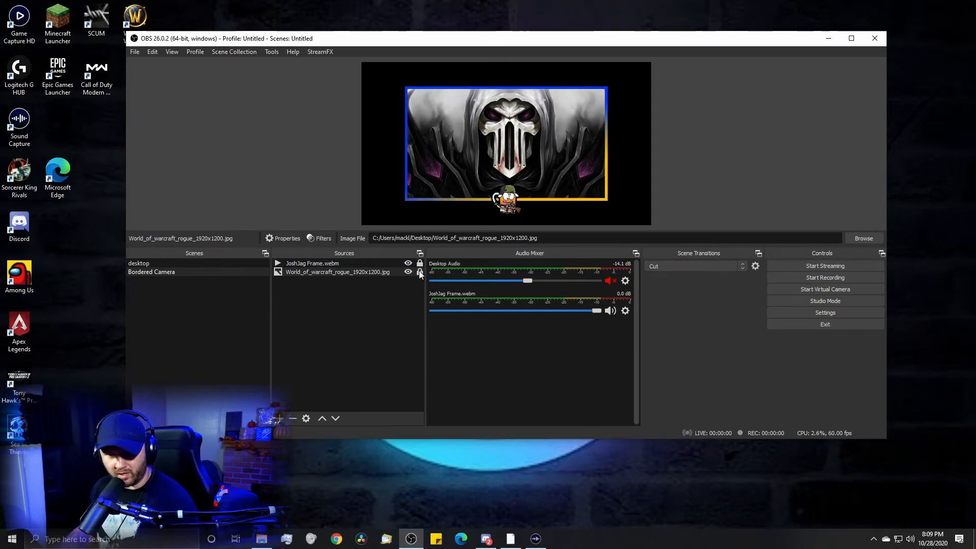
- In the desktop scene, move the nested Bordered Camera source from the corner to near the middle of the canvas
left_click(148, 263)
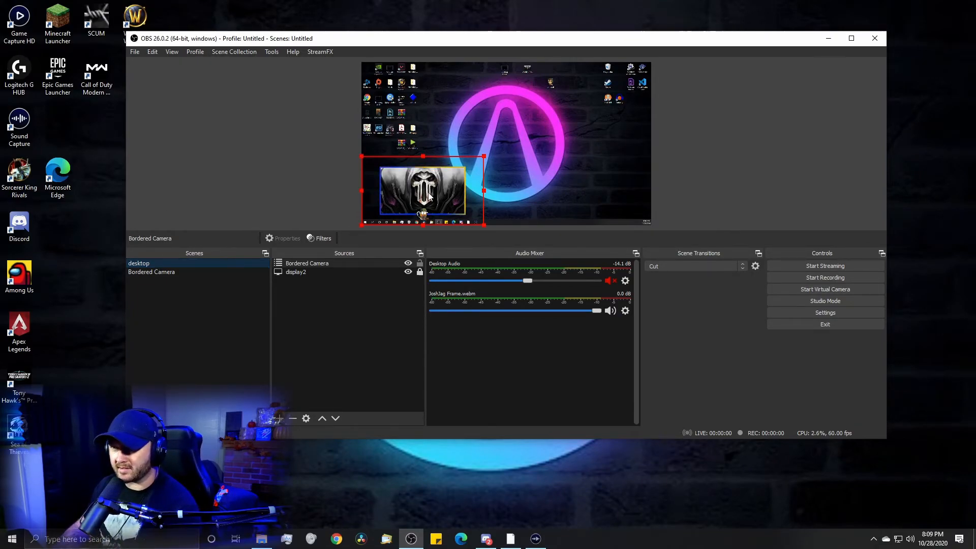
left_click_drag(461, 193, 524, 151)
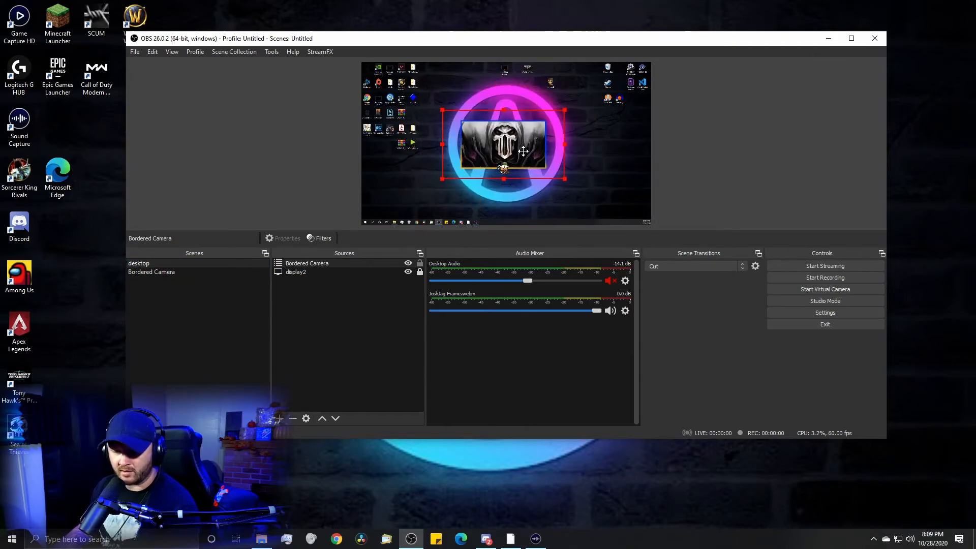
left_click(160, 274)
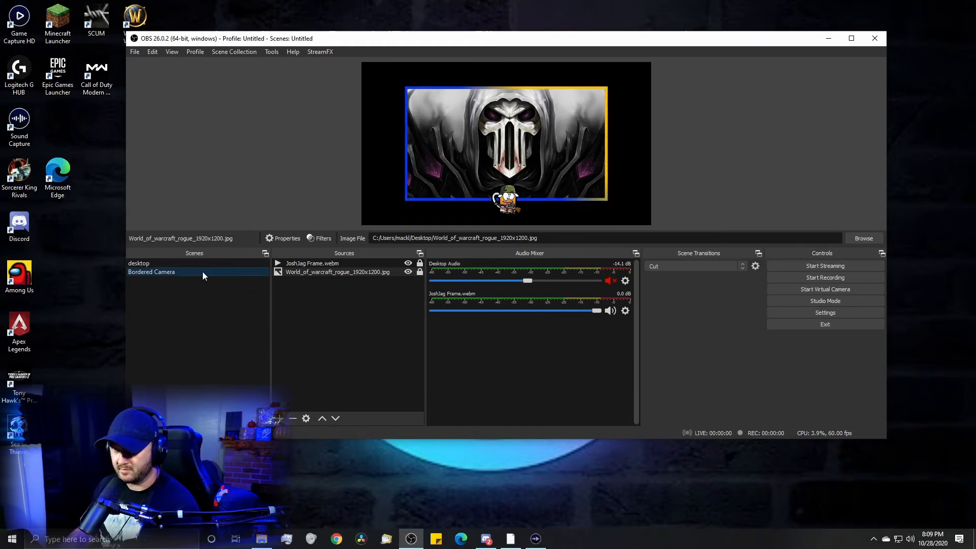
left_click(172, 264)
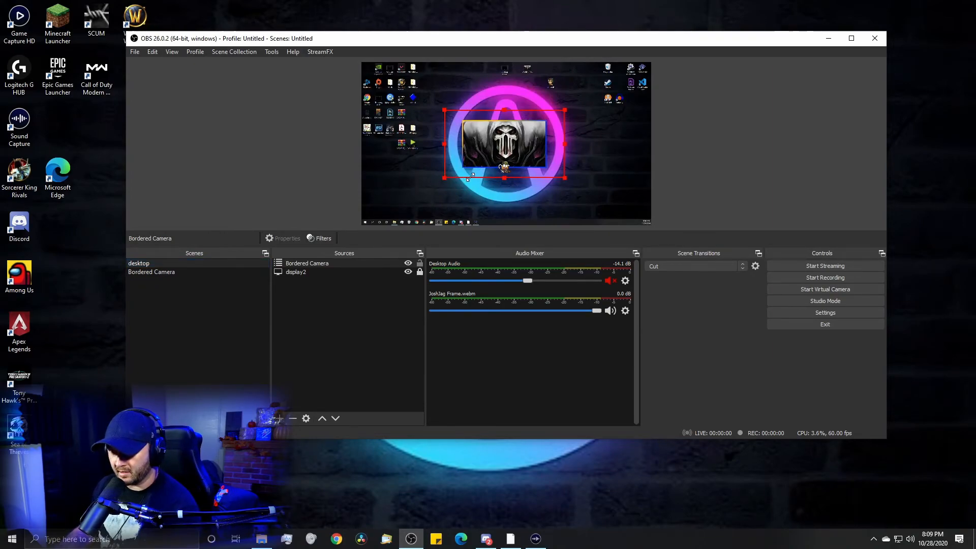
left_click_drag(532, 147, 524, 163)
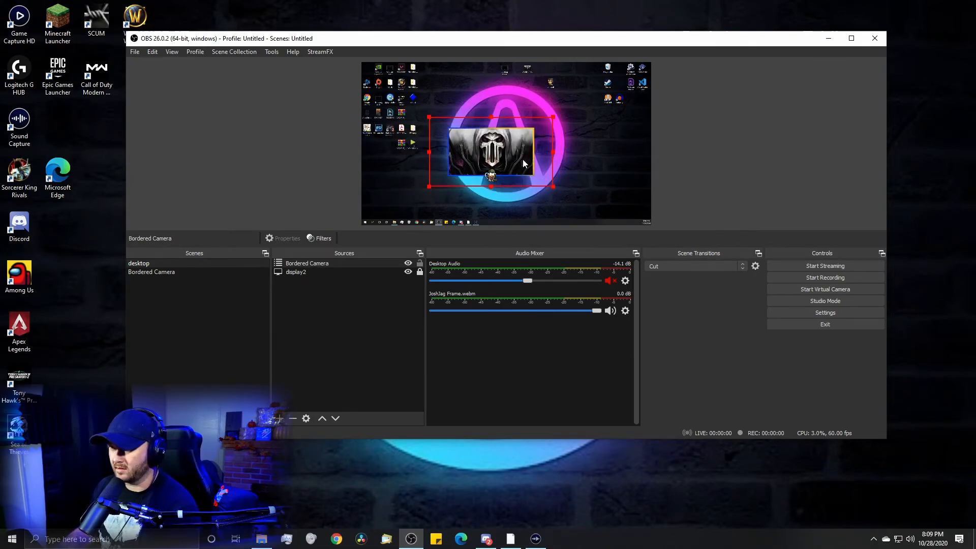
left_click_drag(514, 163, 522, 142)
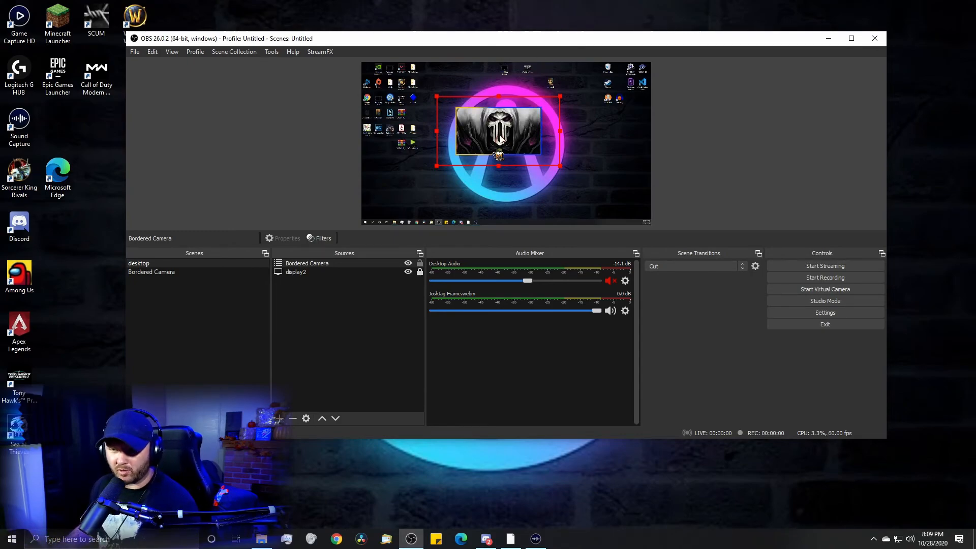
- Switch to the Bordered Camera scene
left_click(193, 273)
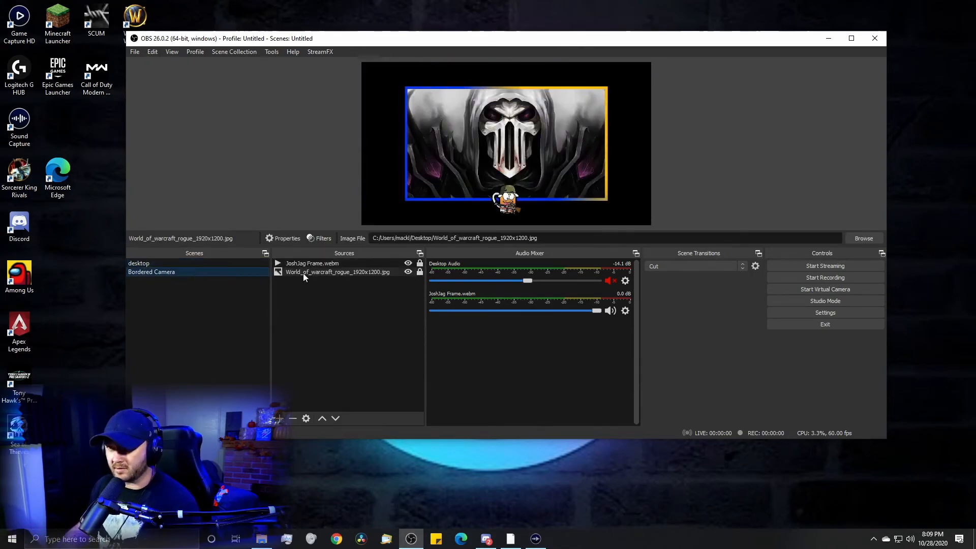